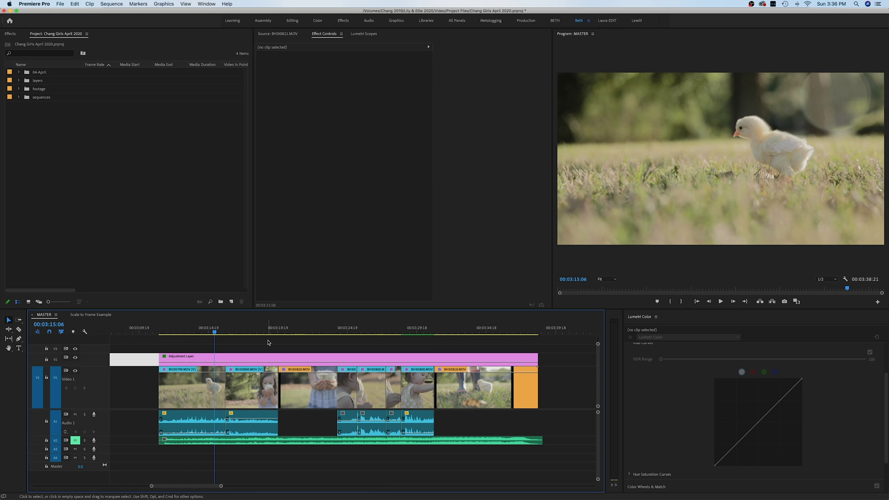
Scrub the MASTER timeline playhead across the clips to boots clip BH3I0818 and back to BH3I0820
{"action": "left_click_drag", "start_coordinate": [271, 330], "coordinate": [294, 331]}
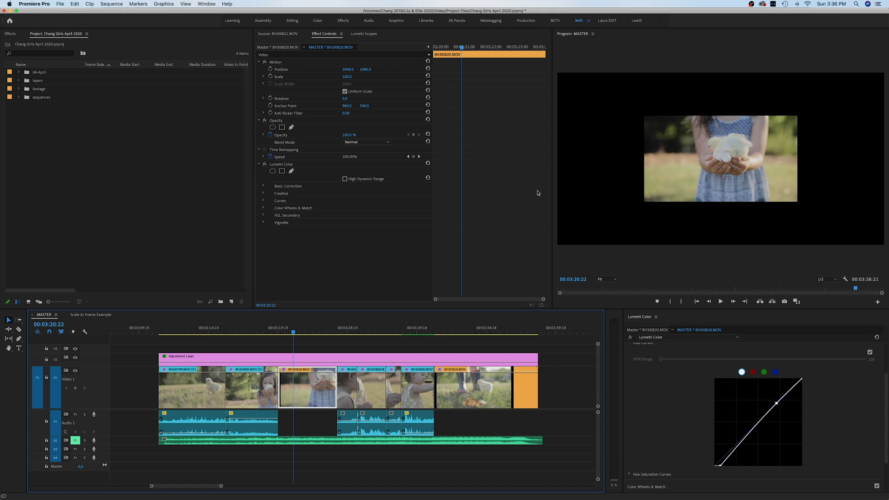
{"action": "left_click", "coordinate": [350, 329]}
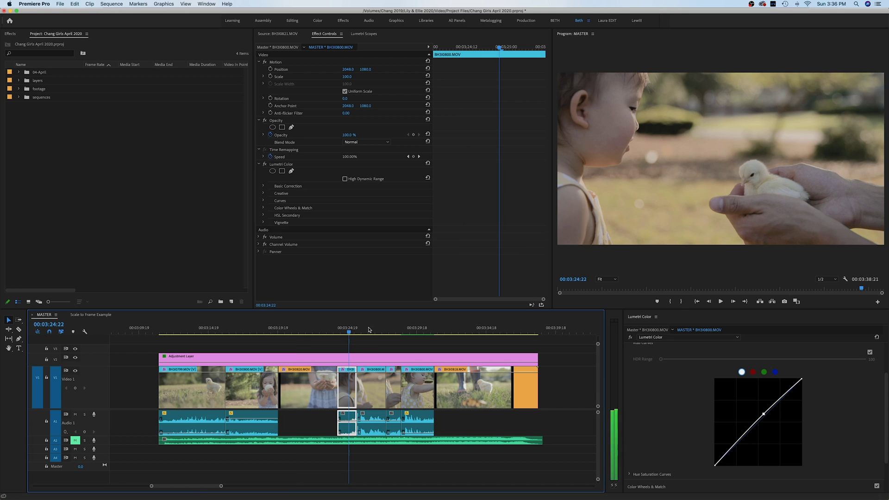
{"action": "left_click", "coordinate": [427, 330]}
{"action": "left_click", "coordinate": [461, 330]}
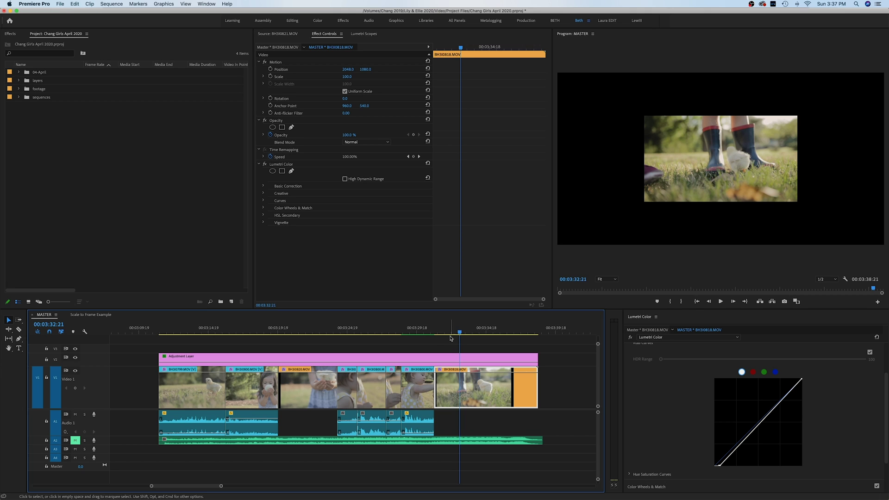
{"action": "left_click", "coordinate": [305, 332]}
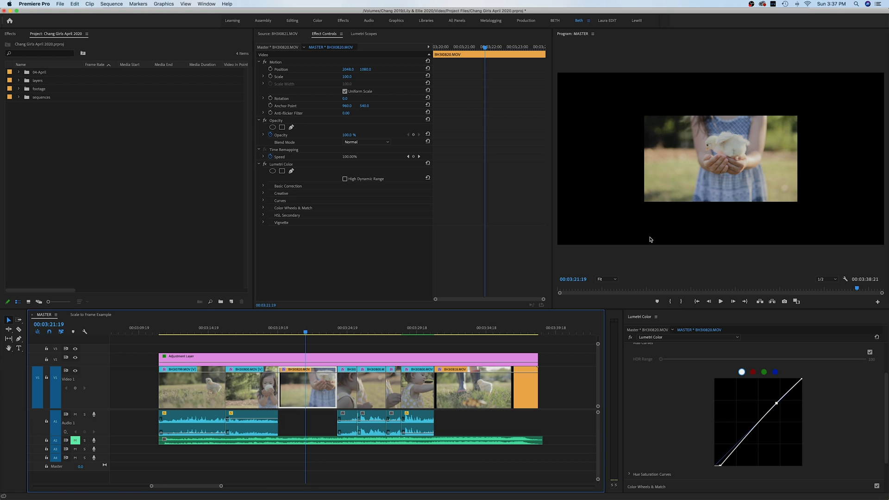
Select clips BH3I0800, BH3I0799 and BH3I0820, then play back a few seconds from BH3I0820
{"action": "left_click", "coordinate": [259, 330]}
{"action": "left_click", "coordinate": [205, 329]}
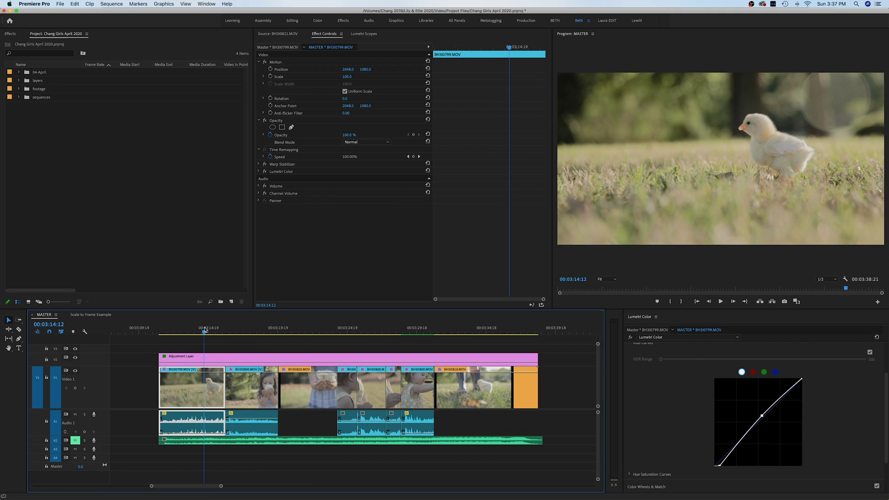
{"action": "left_click", "coordinate": [309, 332]}
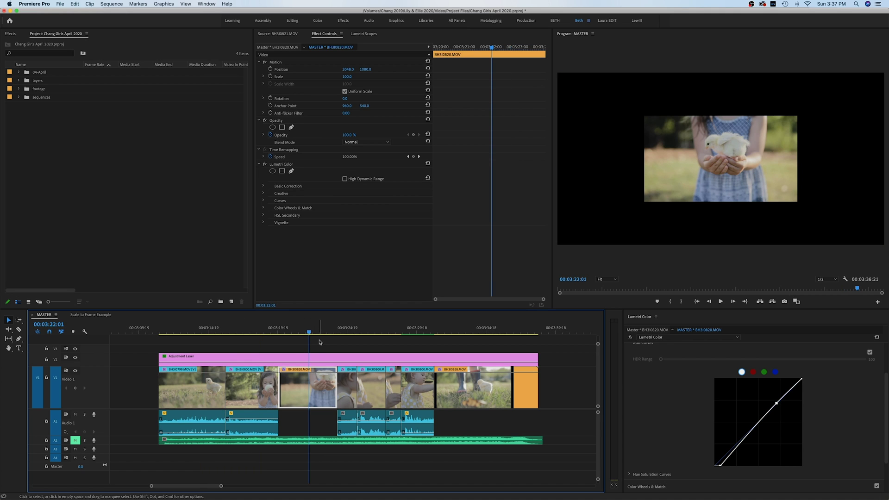
{"action": "key", "text": "space"}
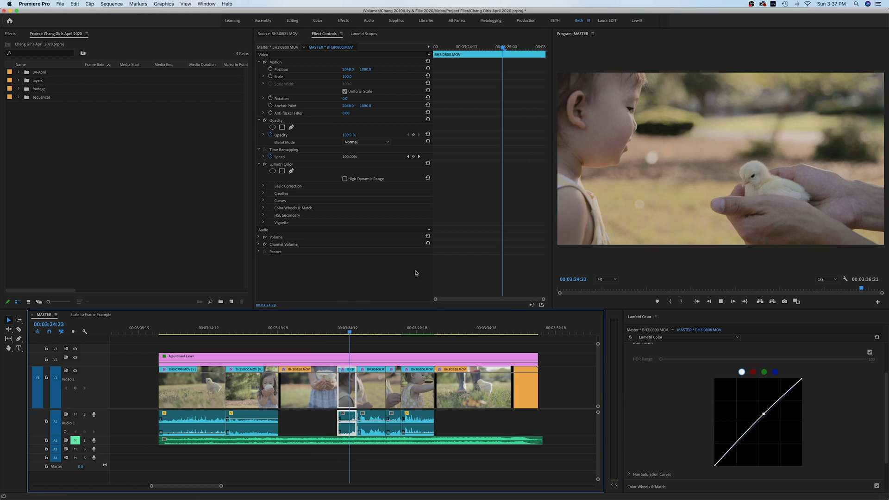
{"action": "key", "text": "space"}
Jump to the boots clip, then open the context menu of clip BH3I0820.MOV
{"action": "left_click", "coordinate": [457, 331]}
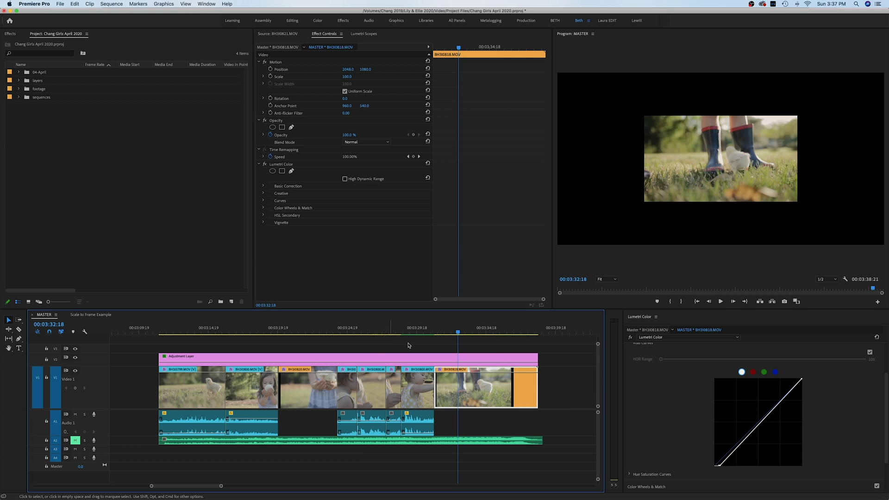
{"action": "left_click", "coordinate": [323, 396]}
{"action": "right_click", "coordinate": [323, 396]}
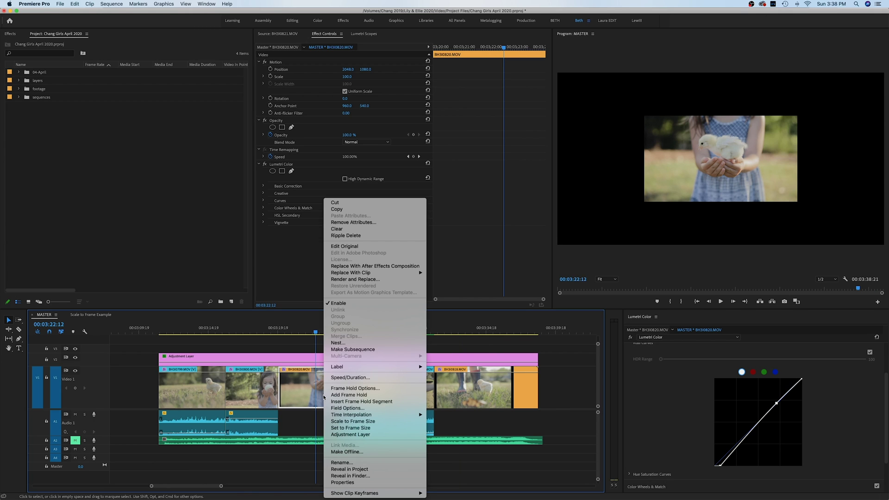
Apply Set to Frame Size to BH3I0820.MOV, raising its Scale to 200, and select clip BH3I0818
{"action": "left_click", "coordinate": [389, 429]}
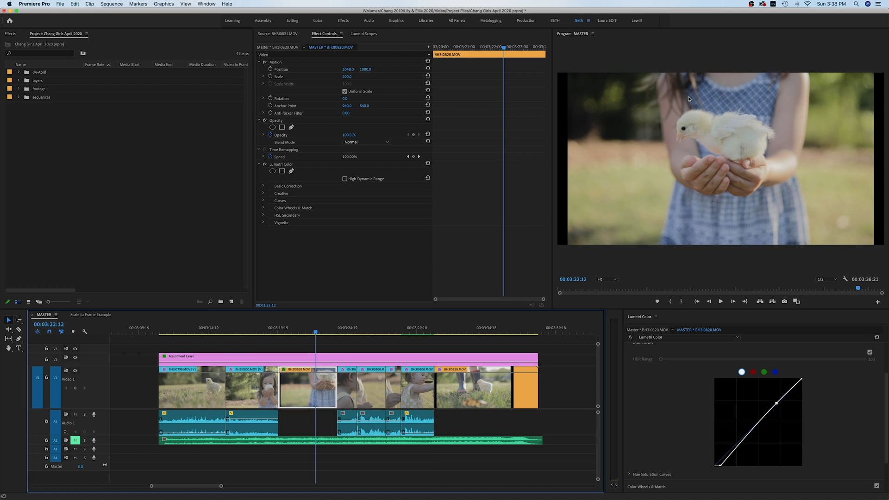
{"action": "left_click", "coordinate": [468, 329]}
{"action": "left_click", "coordinate": [501, 374]}
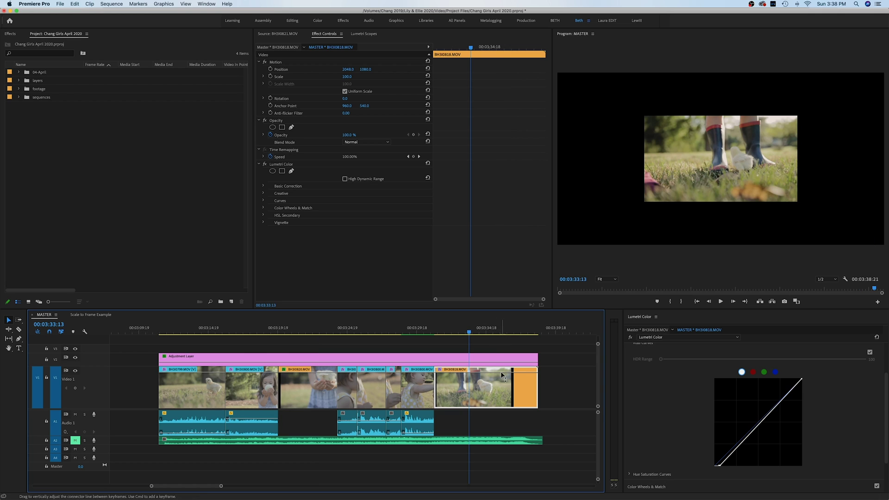
Apply Scale to Frame Size to BH3I0818.MOV and compare the result with clip BH3I0820
{"action": "right_click", "coordinate": [487, 391]}
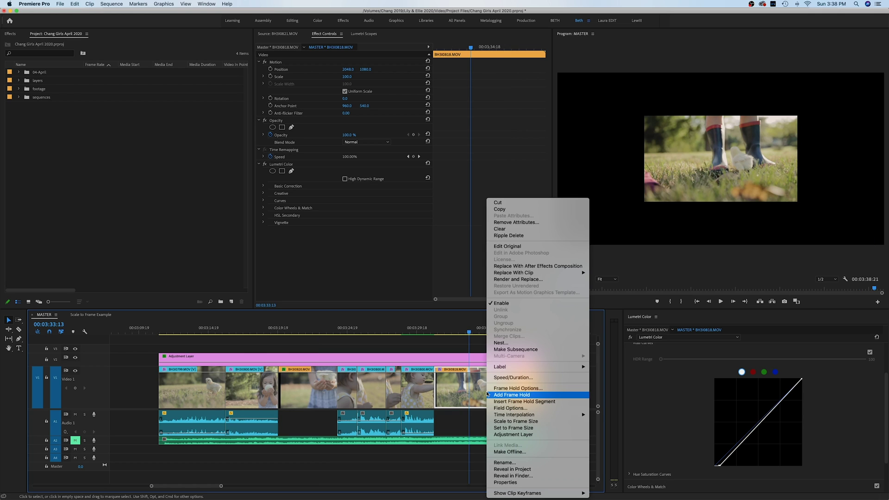
{"action": "left_click", "coordinate": [553, 423]}
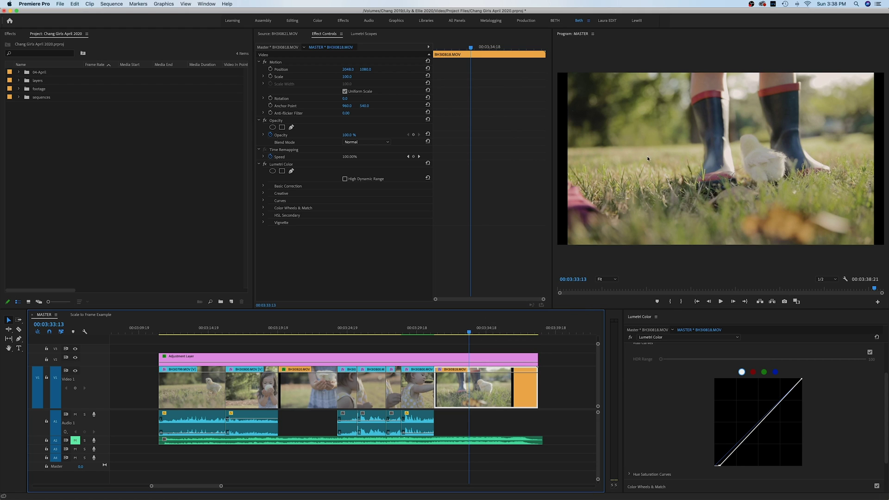
{"action": "left_click", "coordinate": [487, 331]}
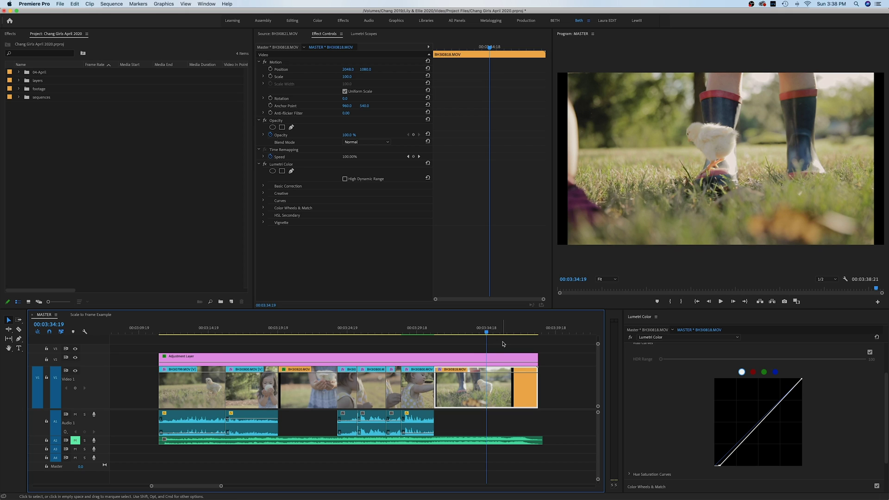
{"action": "left_click", "coordinate": [311, 331]}
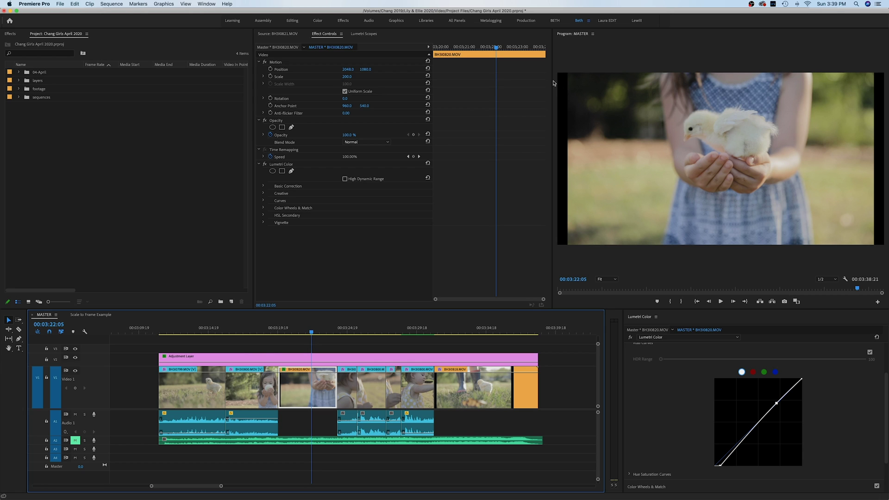
{"action": "left_click", "coordinate": [486, 329]}
Compare the Scale values of BH3I0820 and BH3I0818, then open BH3I0818.MOV's context menu
{"action": "left_click_drag", "start_coordinate": [486, 328], "coordinate": [485, 328]}
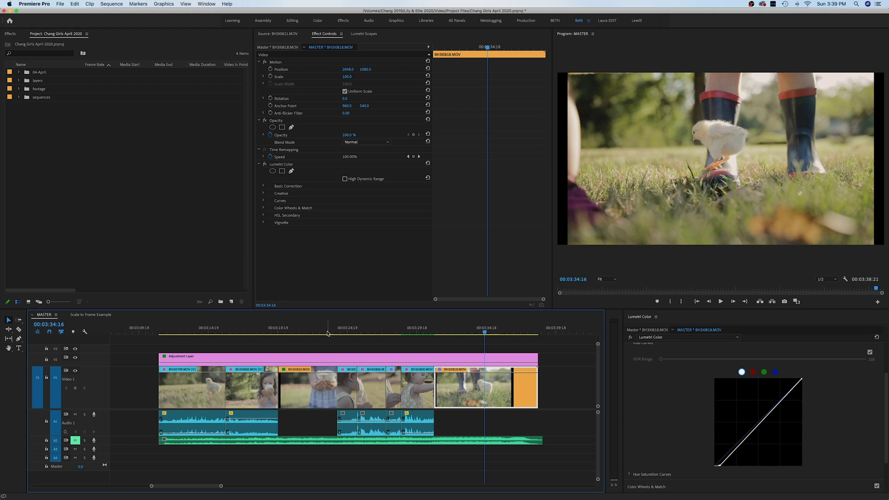
{"action": "left_click", "coordinate": [312, 391]}
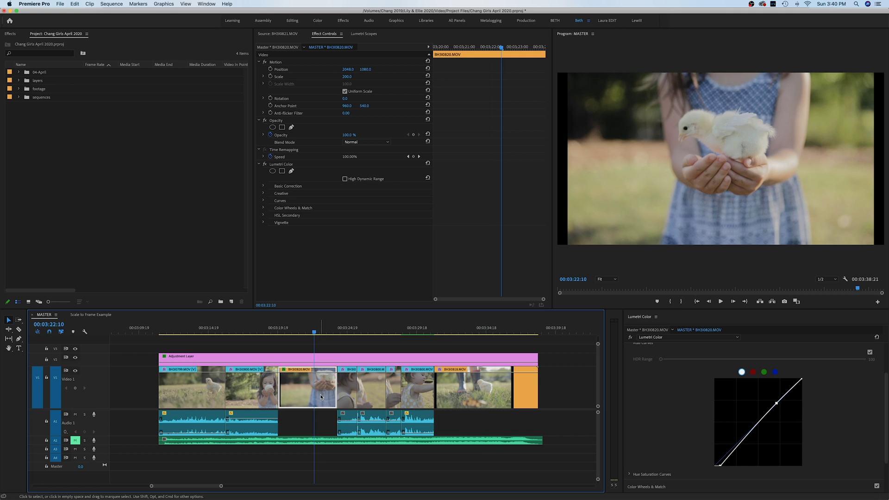
{"action": "left_click", "coordinate": [469, 330]}
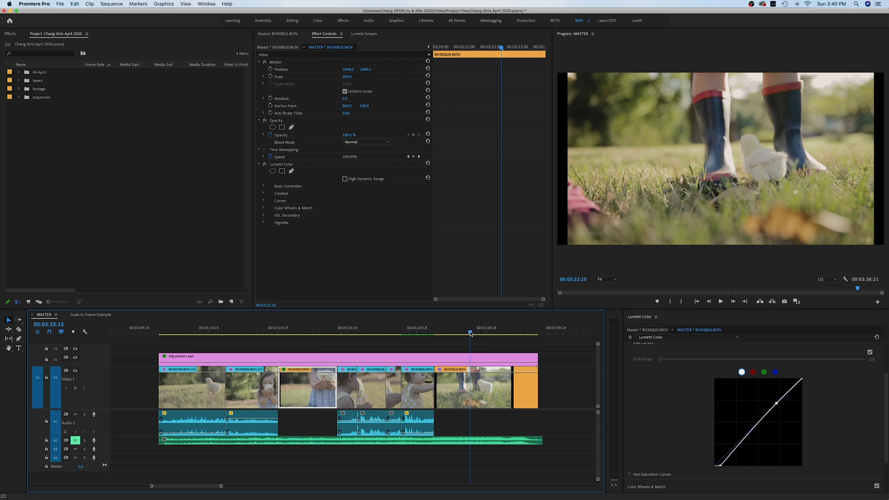
{"action": "right_click", "coordinate": [491, 401]}
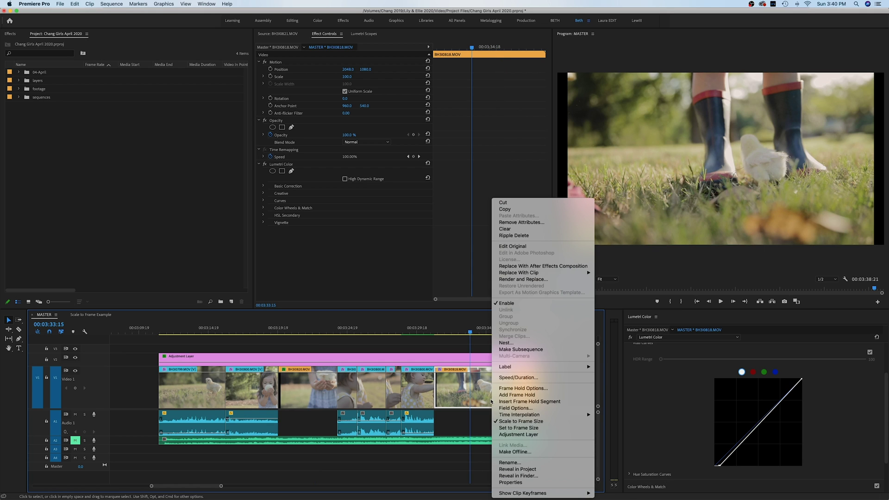
{"action": "left_click", "coordinate": [553, 428]}
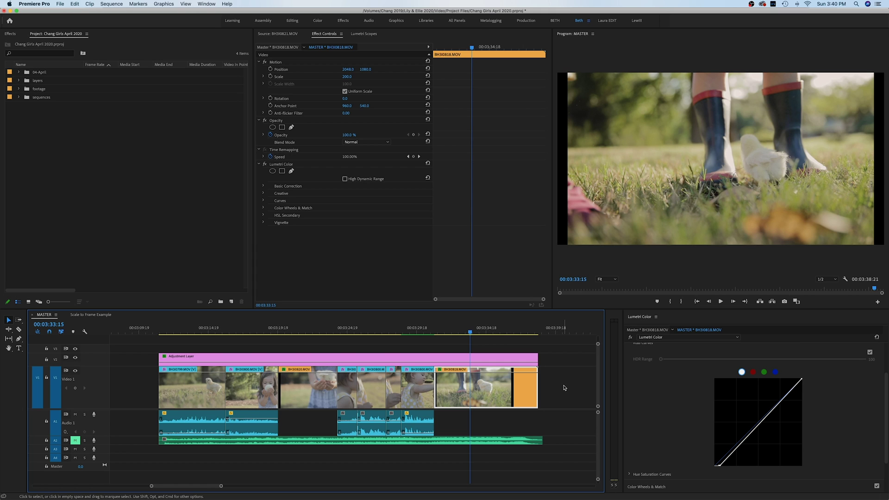
{"action": "right_click", "coordinate": [506, 388]}
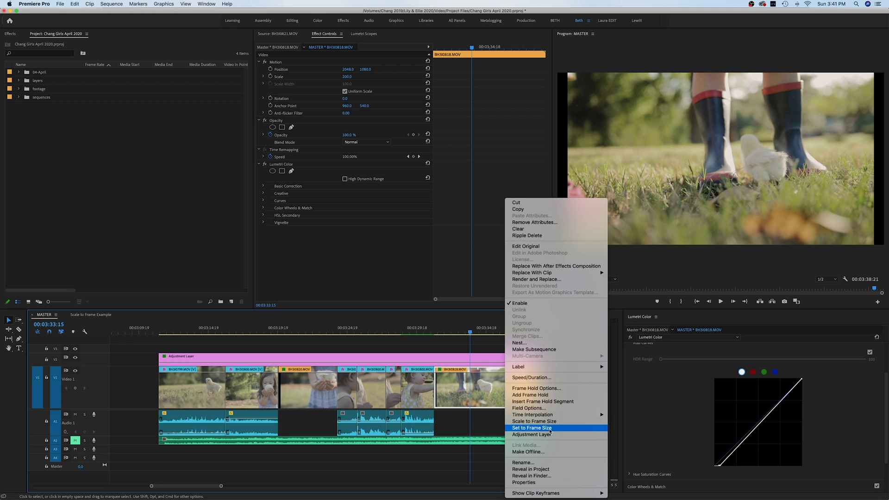
{"action": "left_click", "coordinate": [560, 431]}
{"action": "left_click", "coordinate": [450, 422]}
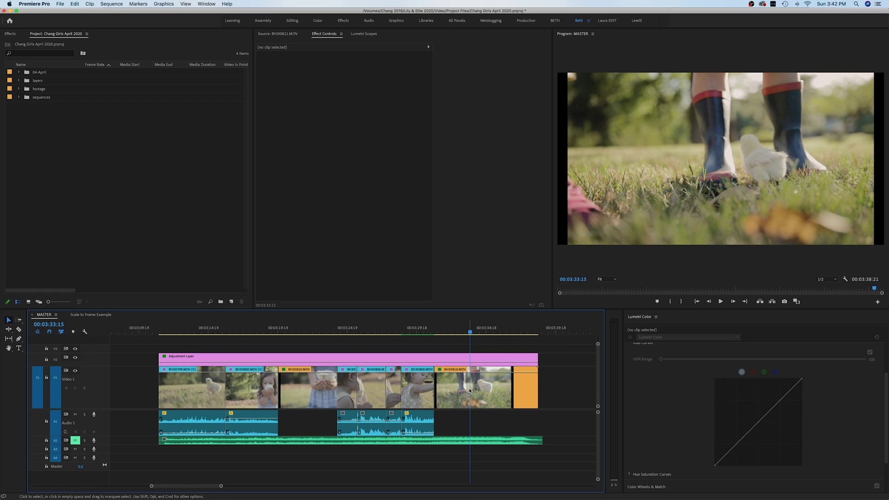
Assign the keyboard shortcut Opt+S to the Set to Frame Size command
{"action": "left_click", "coordinate": [34, 4]}
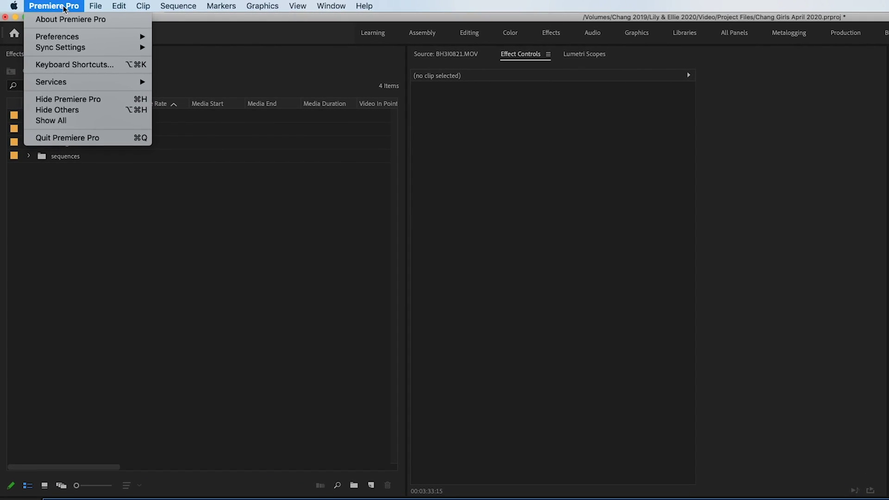
{"action": "left_click", "coordinate": [107, 66]}
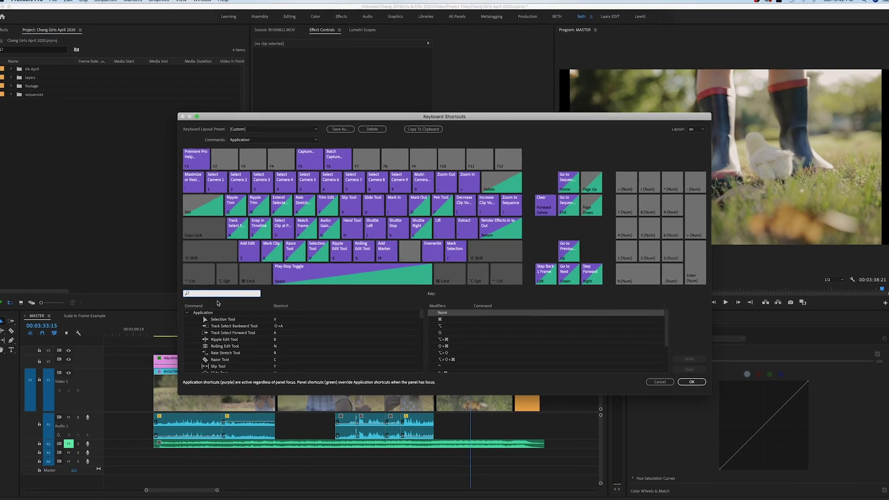
{"action": "type", "text": "set t"}
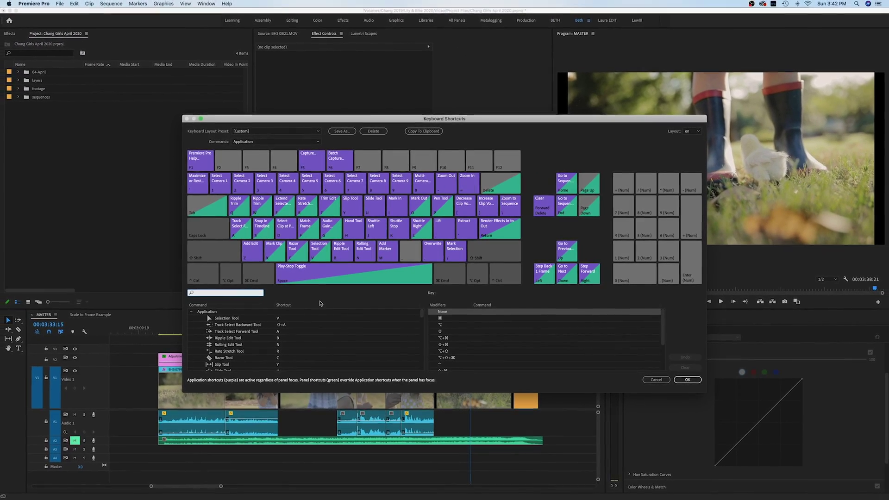
{"action": "type", "text": "o frame"}
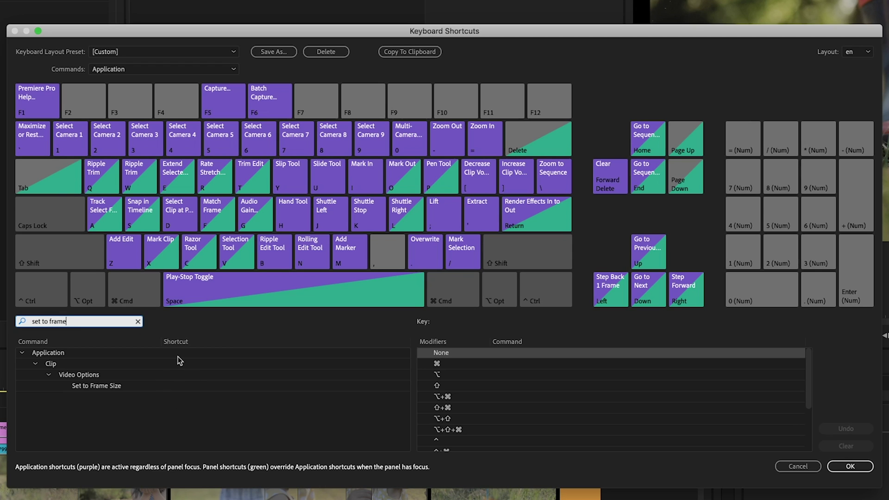
{"action": "left_click", "coordinate": [168, 387]}
{"action": "left_click", "coordinate": [168, 387]}
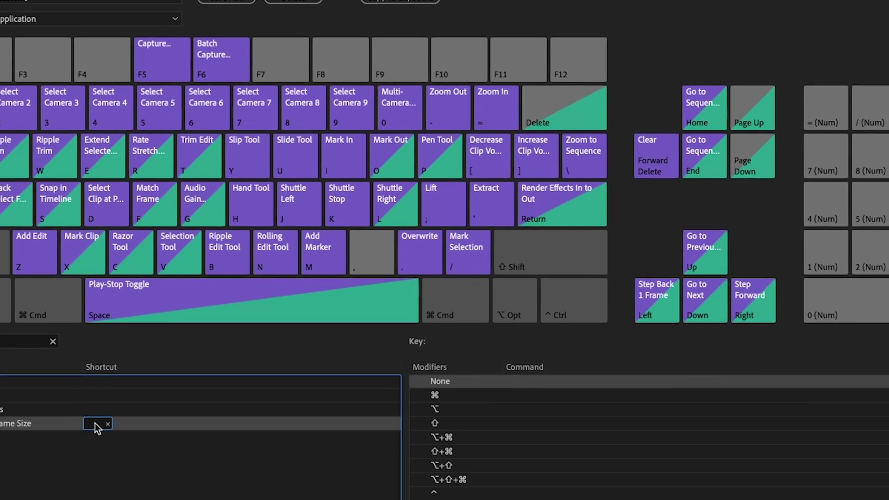
{"action": "key", "text": "alt"}
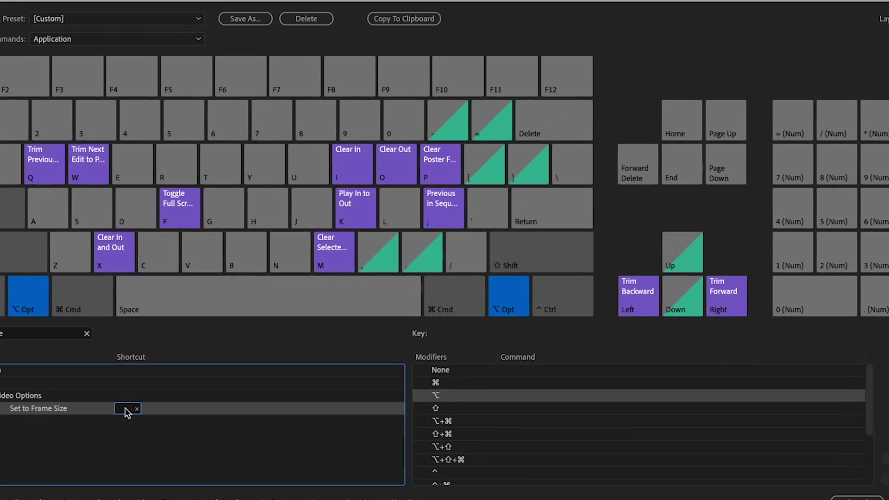
{"action": "key", "text": "alt+s"}
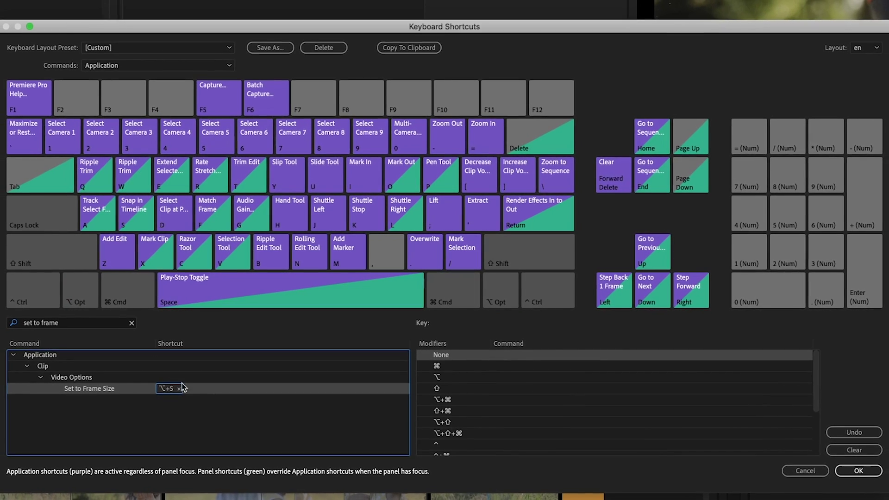
{"action": "left_click", "coordinate": [858, 471]}
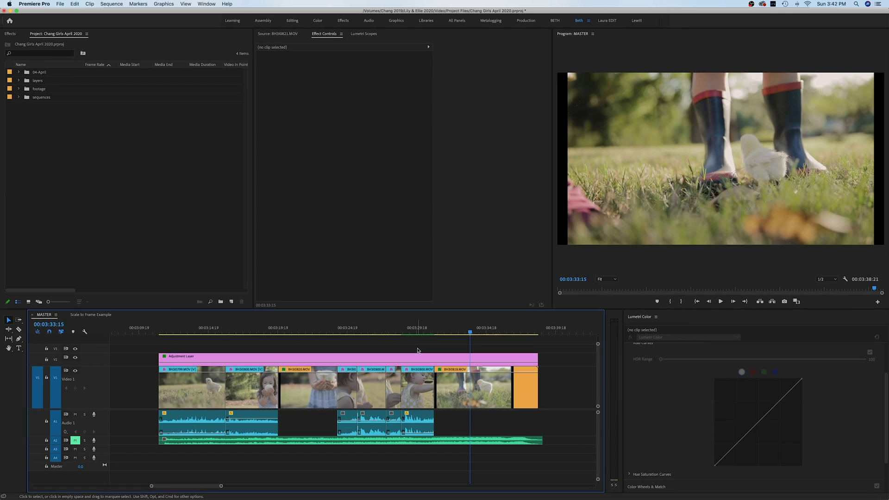
Select clip BH3I0820.MOV at 00:03:22:13 to check its Scale of 200.0
{"action": "left_click", "coordinate": [308, 396]}
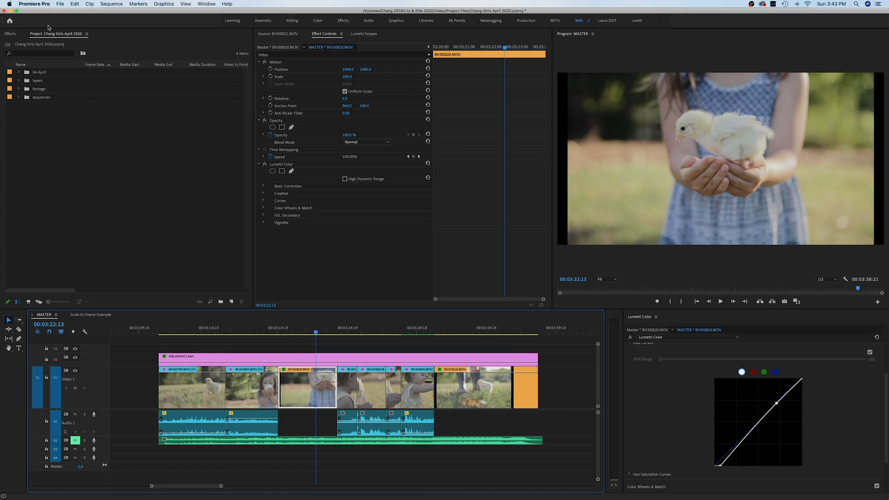
{"action": "left_click", "coordinate": [35, 4]}
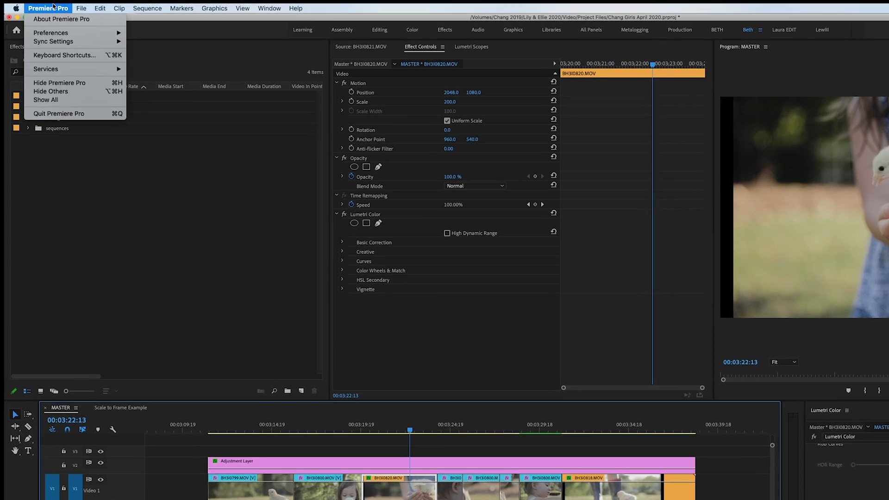
Set the Media preference Default Media Scaling to 'Set to frame size'
{"action": "mouse_move", "coordinate": [39, 25]}
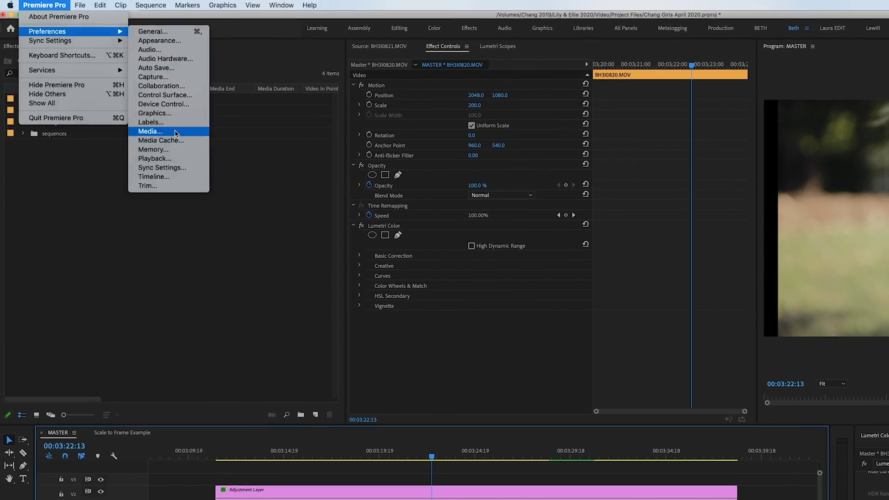
{"action": "left_click", "coordinate": [176, 134]}
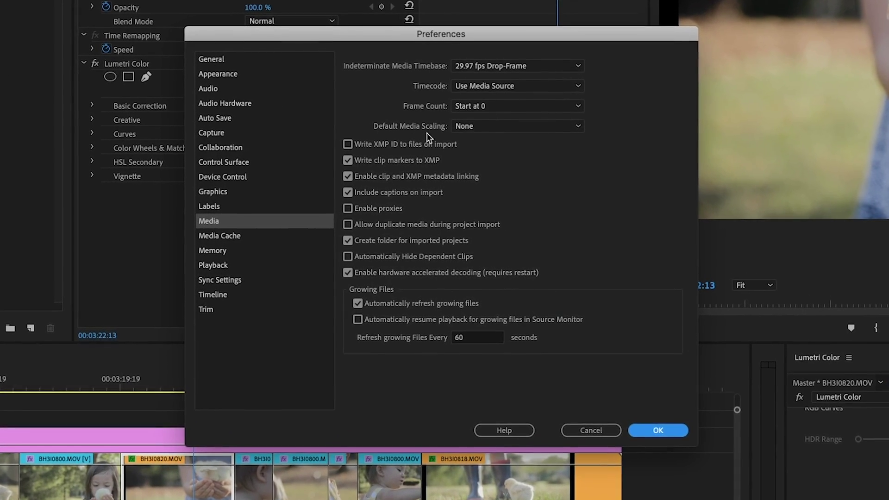
{"action": "left_click", "coordinate": [522, 129]}
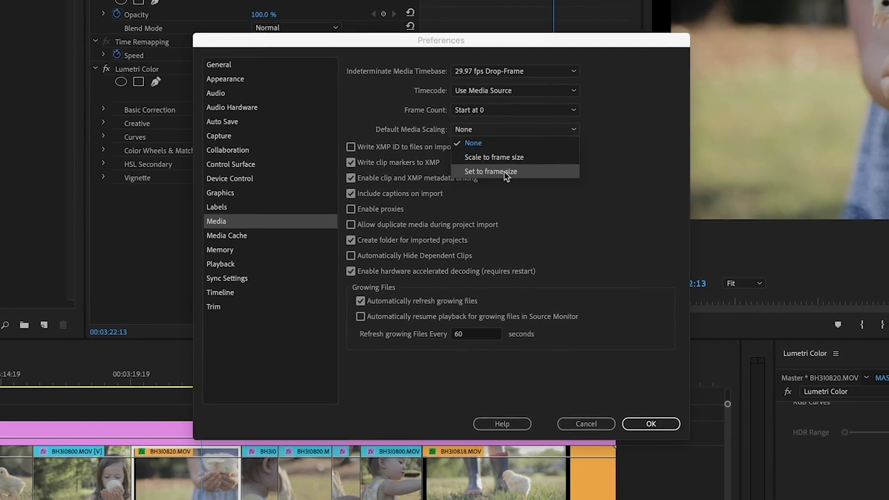
{"action": "left_click", "coordinate": [496, 169]}
{"action": "left_click", "coordinate": [646, 419]}
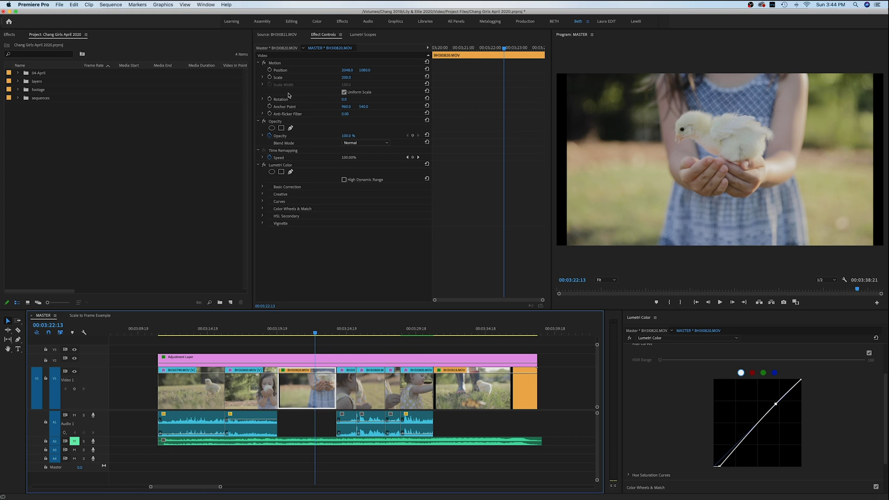
Enlarge BH3I0820 beyond Scale 200 by dragging its corner handle outward in the Program monitor
{"action": "left_click", "coordinate": [288, 64]}
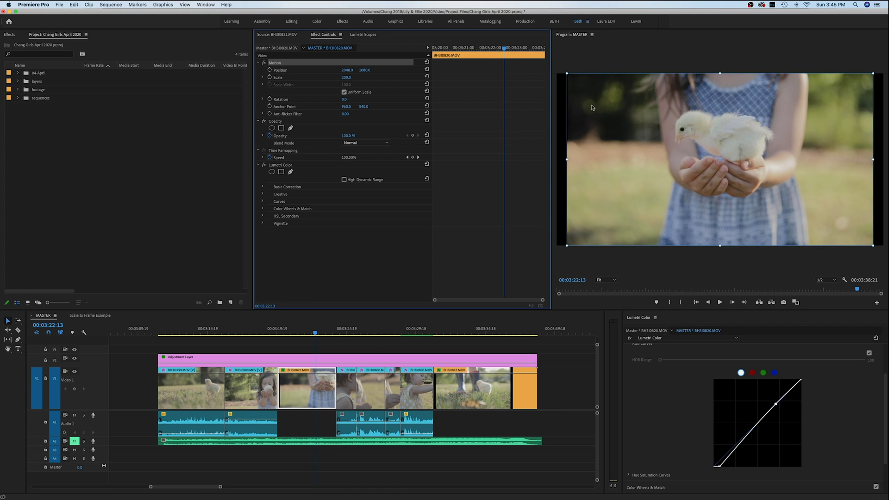
{"action": "left_click_drag", "start_coordinate": [566, 73], "coordinate": [552, 69]}
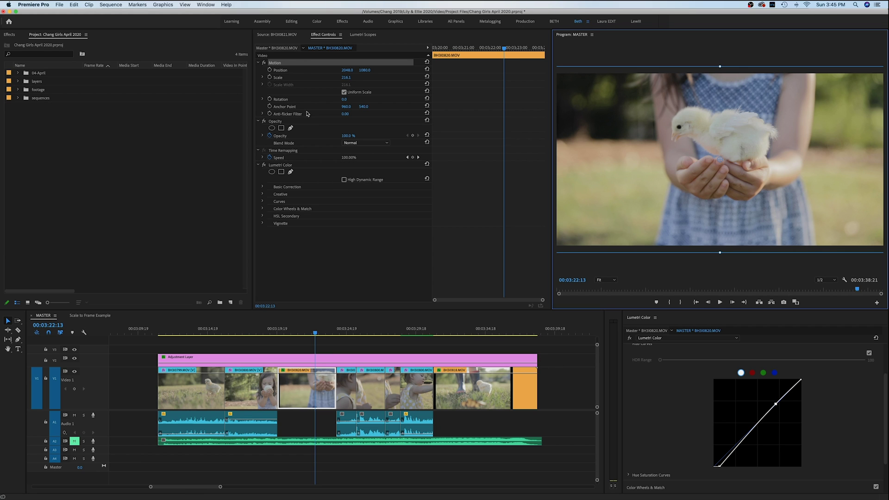
{"action": "left_click", "coordinate": [304, 65]}
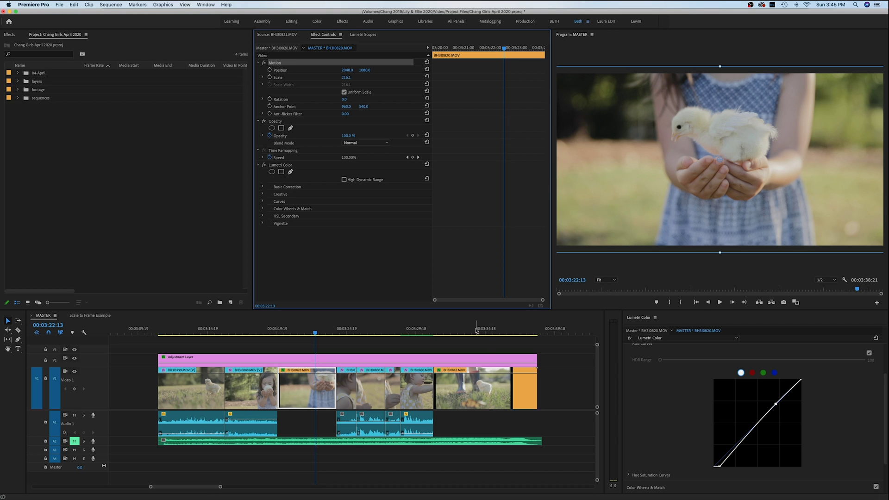
{"action": "left_click", "coordinate": [484, 399]}
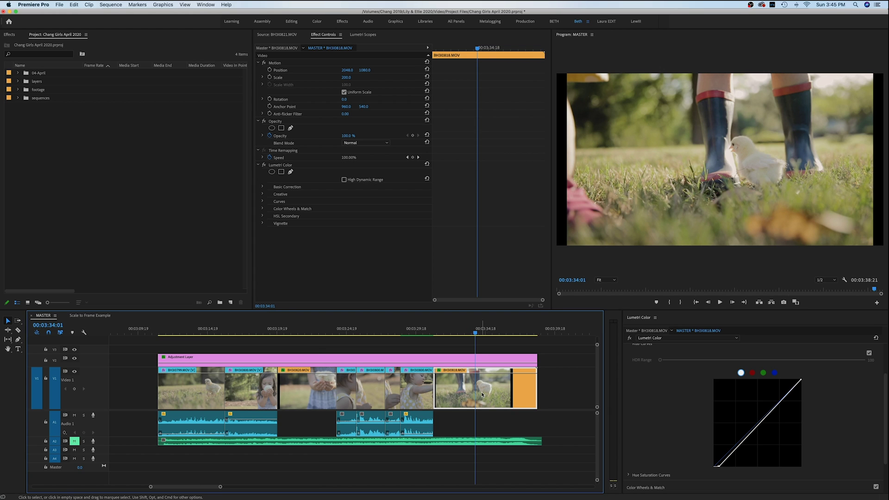
Scale BH3I0818.MOV to fill the frame at 216.1 with a shortcut, then deselect it
{"action": "key", "text": "ctrl+alt+f"}
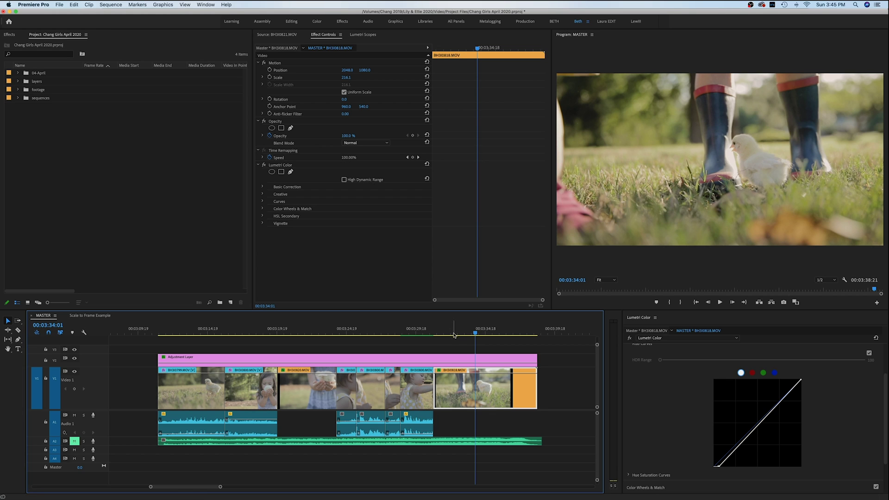
{"action": "left_click", "coordinate": [465, 345]}
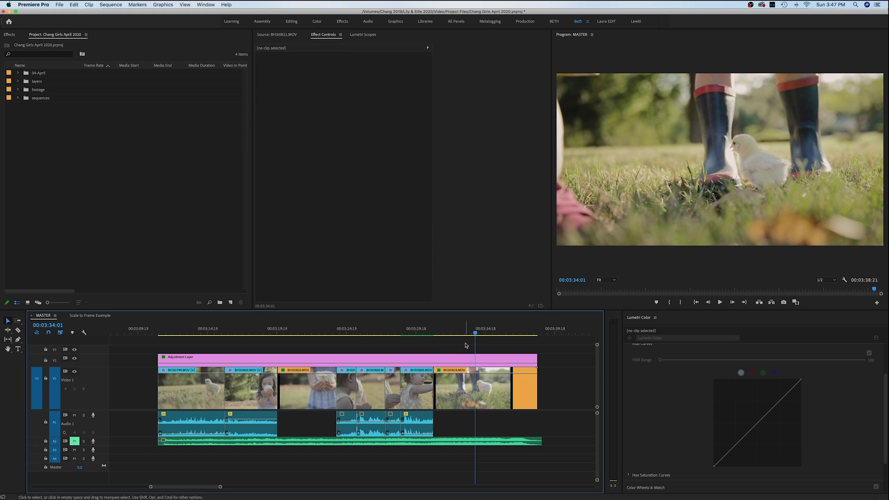